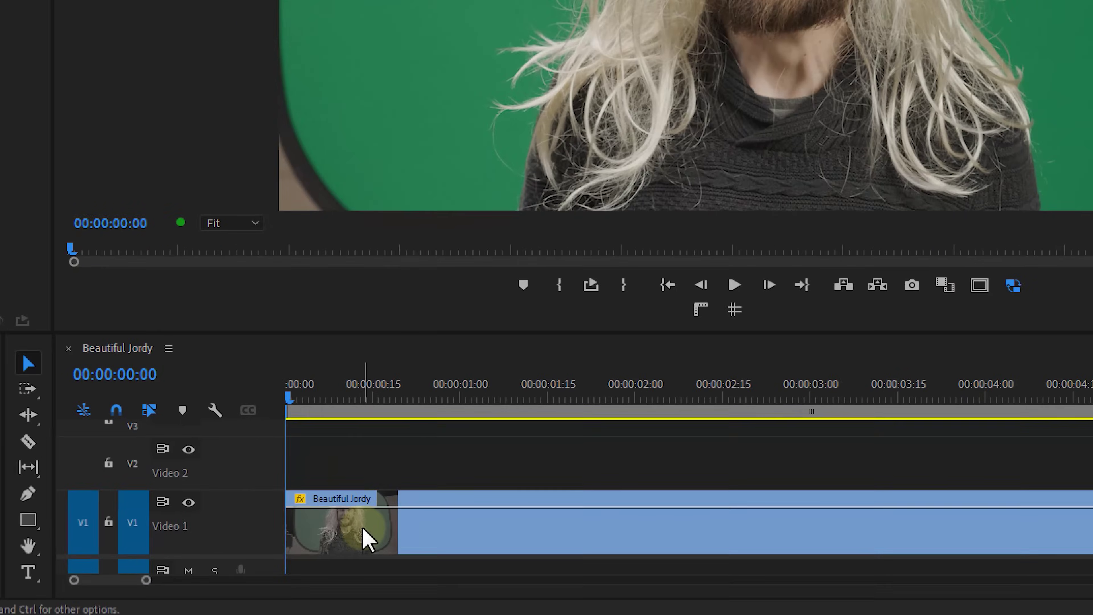
Select the Beautiful Jordy clip and expand its Opacity settings in Effect Controls.
click(486, 562)
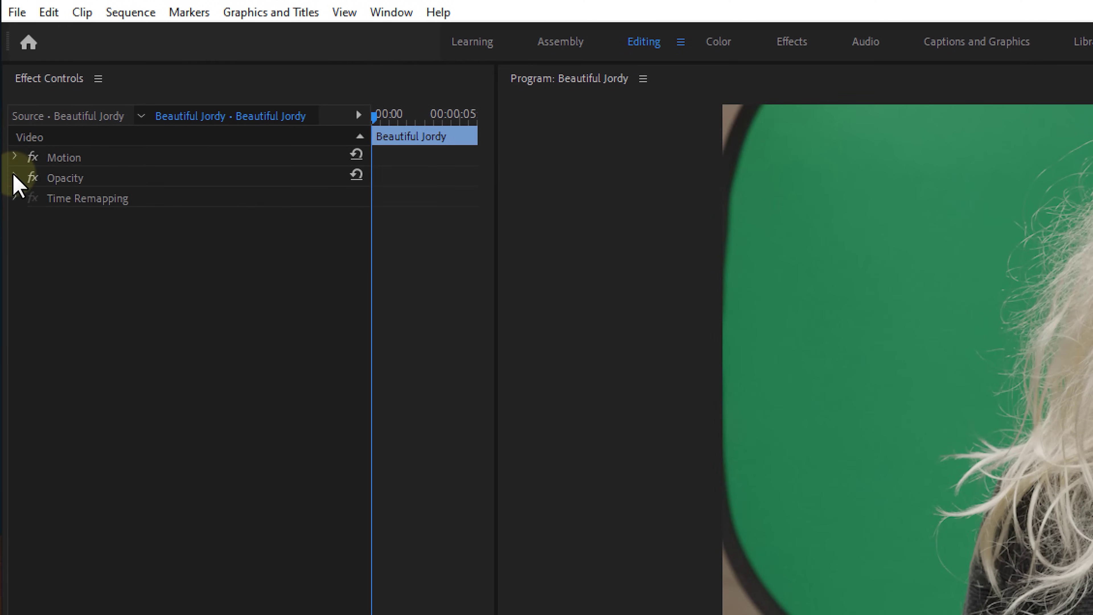
click(16, 176)
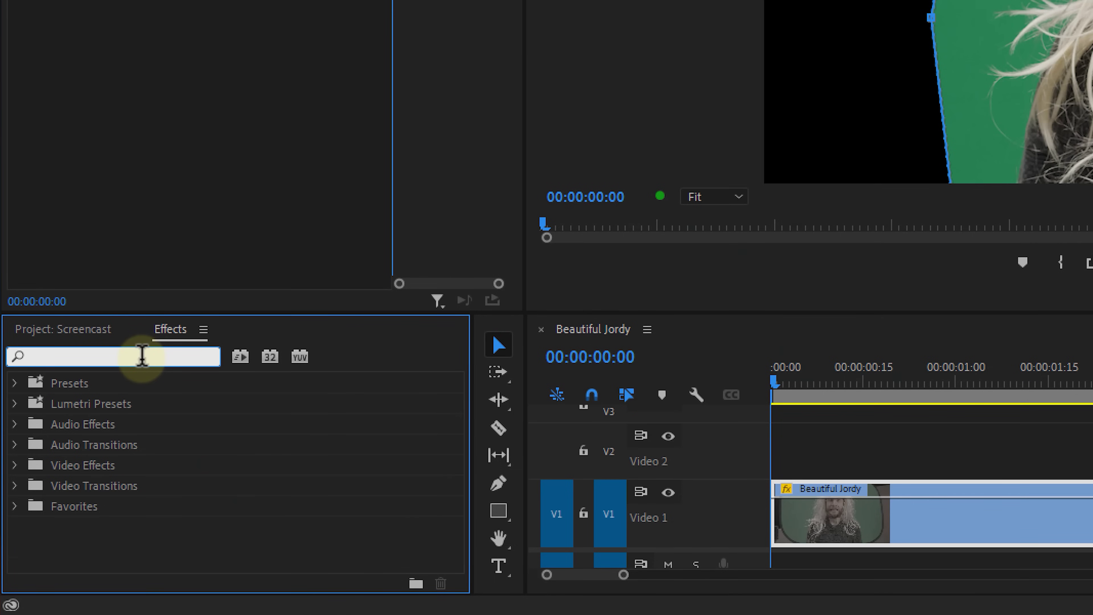
Apply Ultra Key to the Beautiful Jordy clip and sample an averaged green-screen key colour.
text(ultra key)
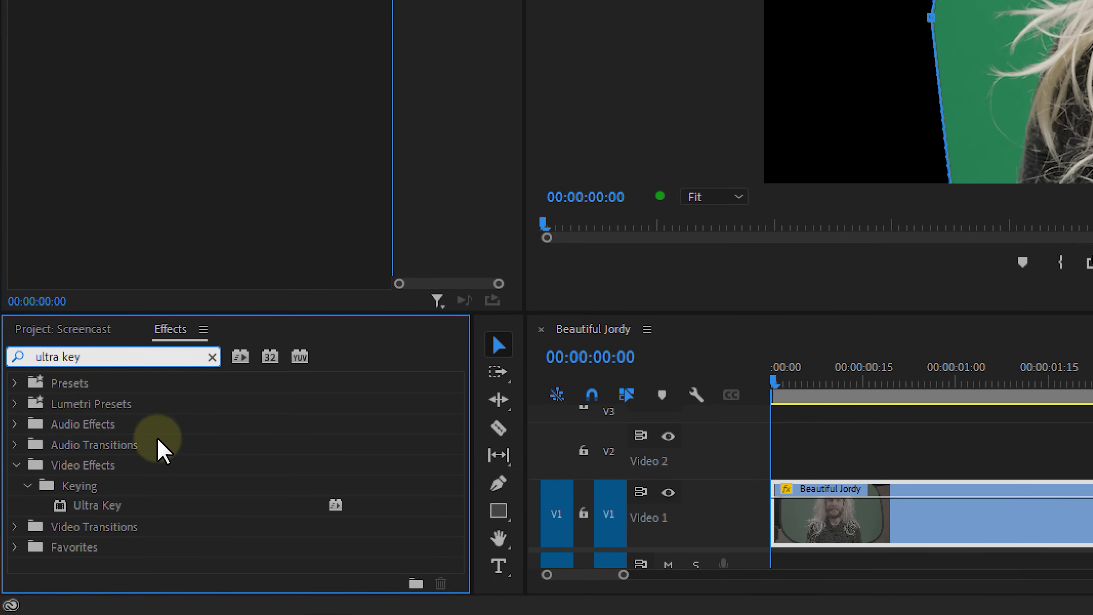
click(110, 507)
drag(110, 508, 894, 516)
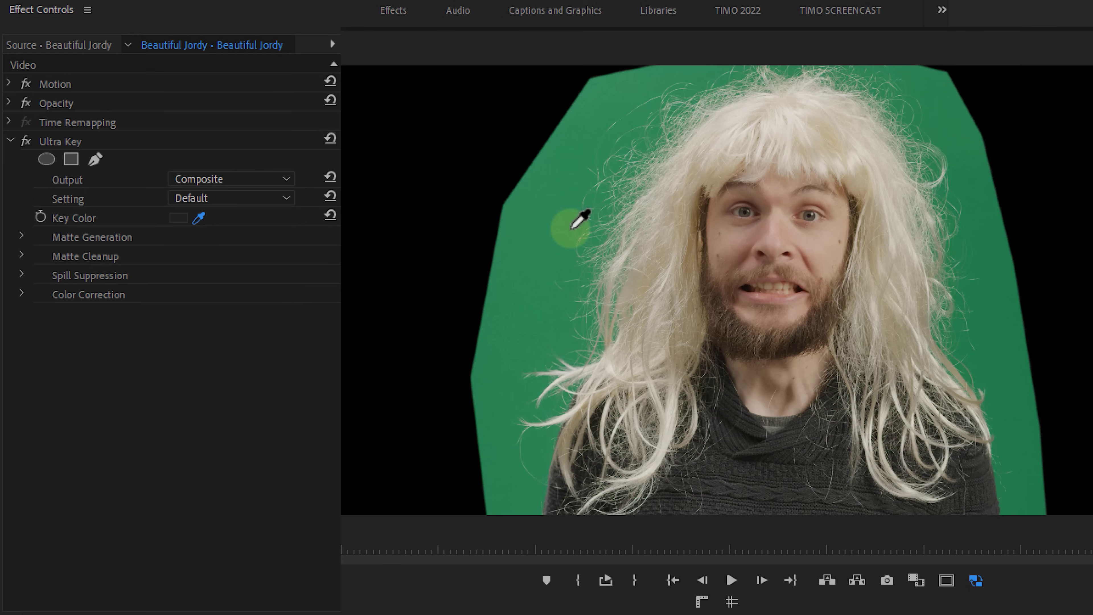
key(ctrl)
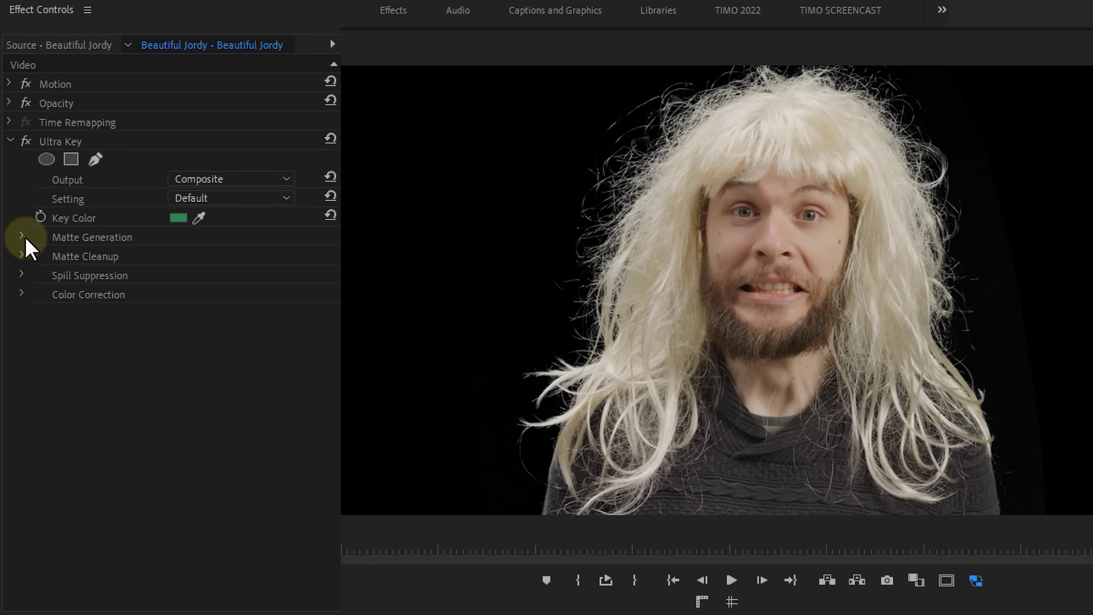
Expand Ultra Key's Matte Generation, test Transparency, then reset it to 45,0.
click(22, 237)
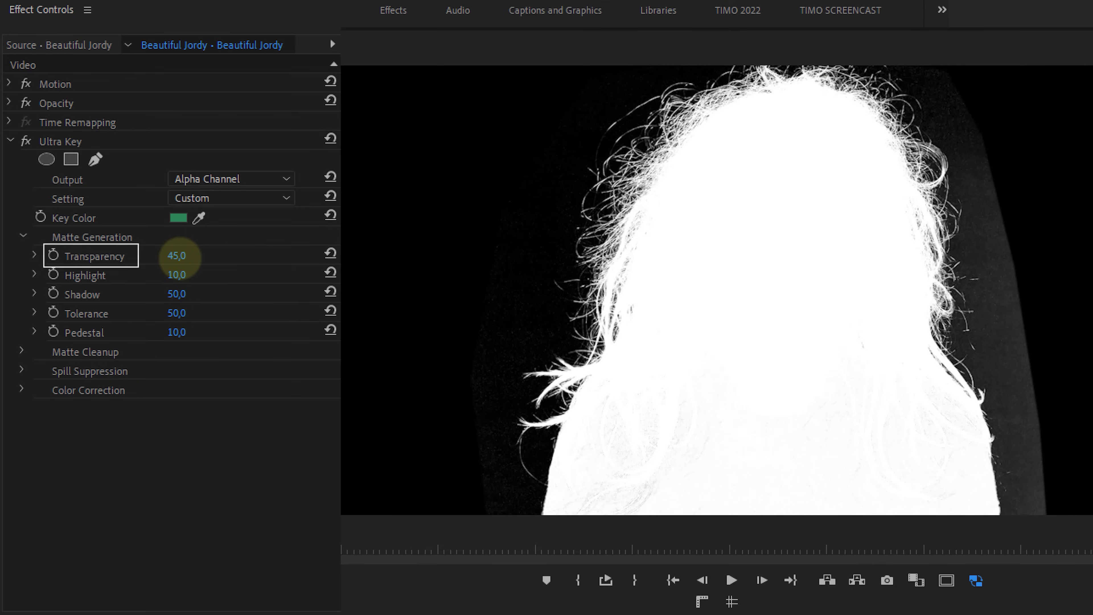
drag(269, 256, 915, 256)
click(327, 255)
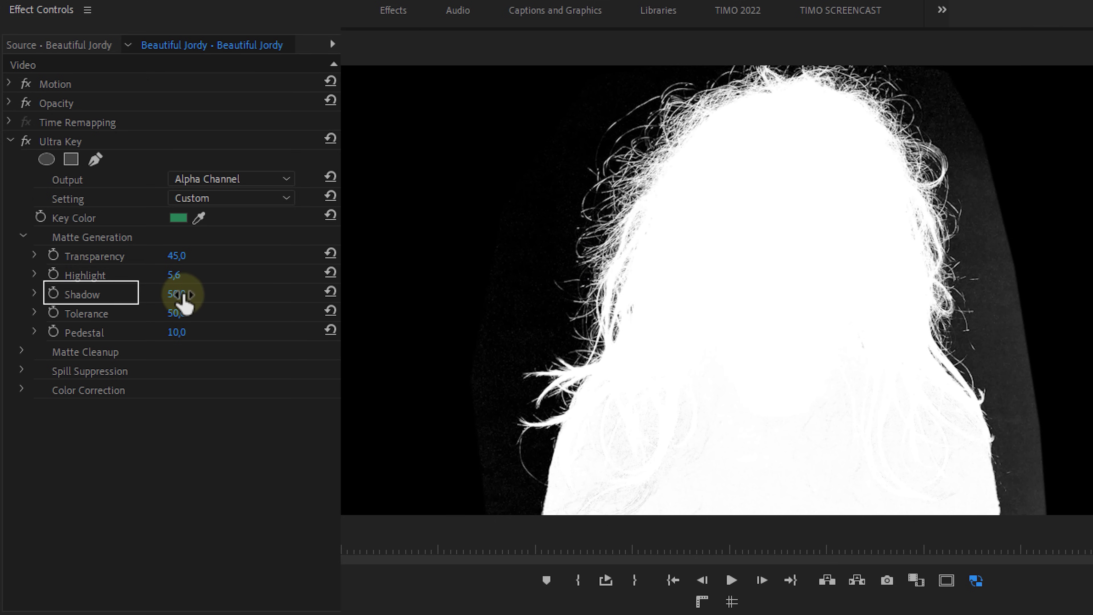
Set the matte's Shadow to about 67,2 and raise Pedestal to about 51,3.
drag(280, 288, 250, 290)
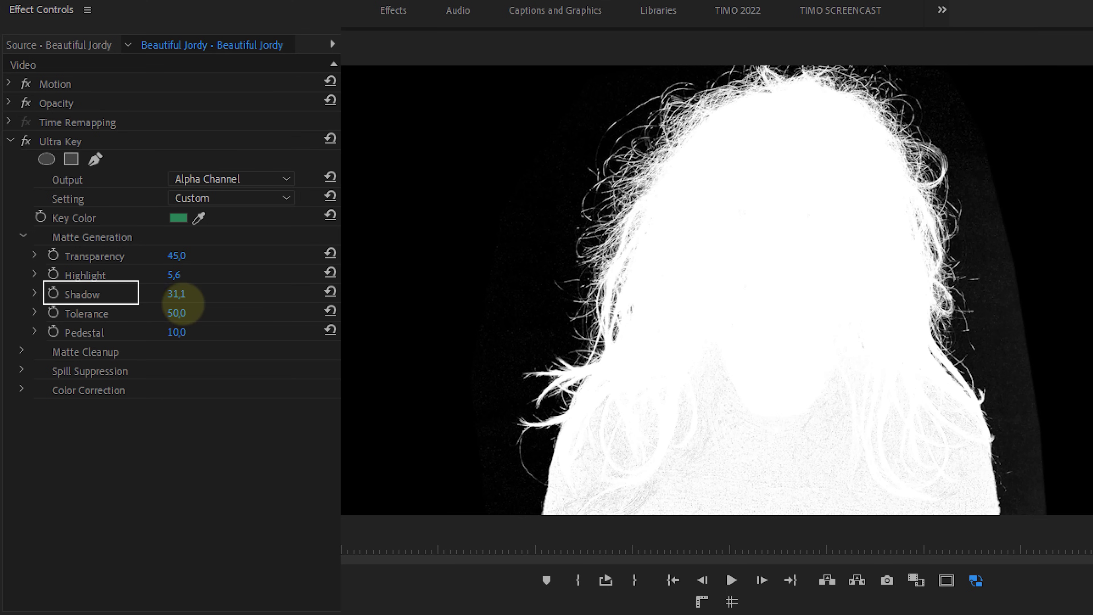
drag(183, 304, 322, 295)
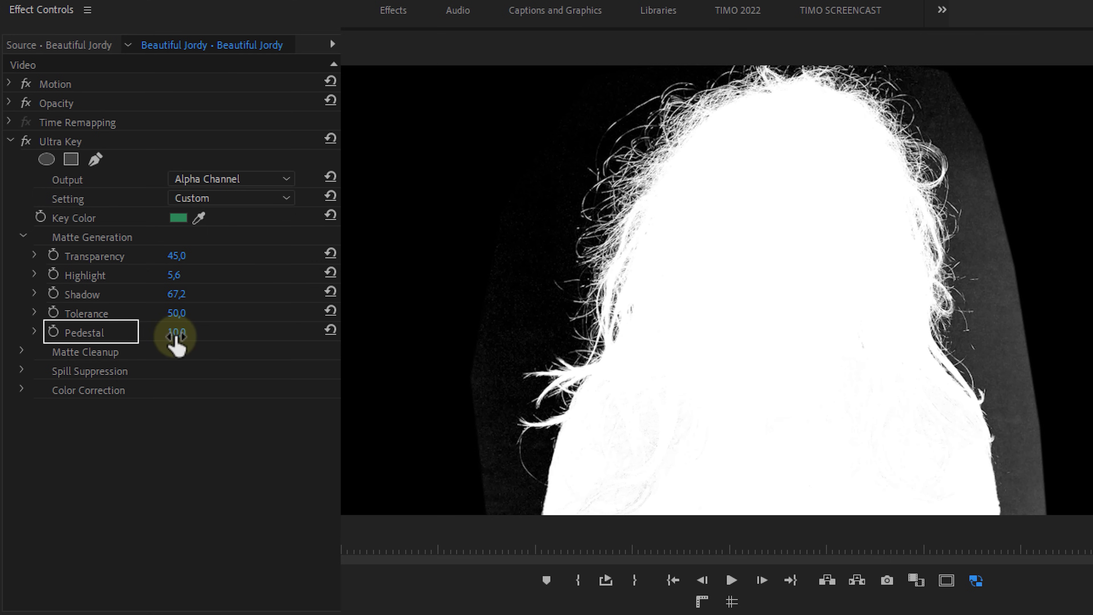
drag(224, 335, 258, 336)
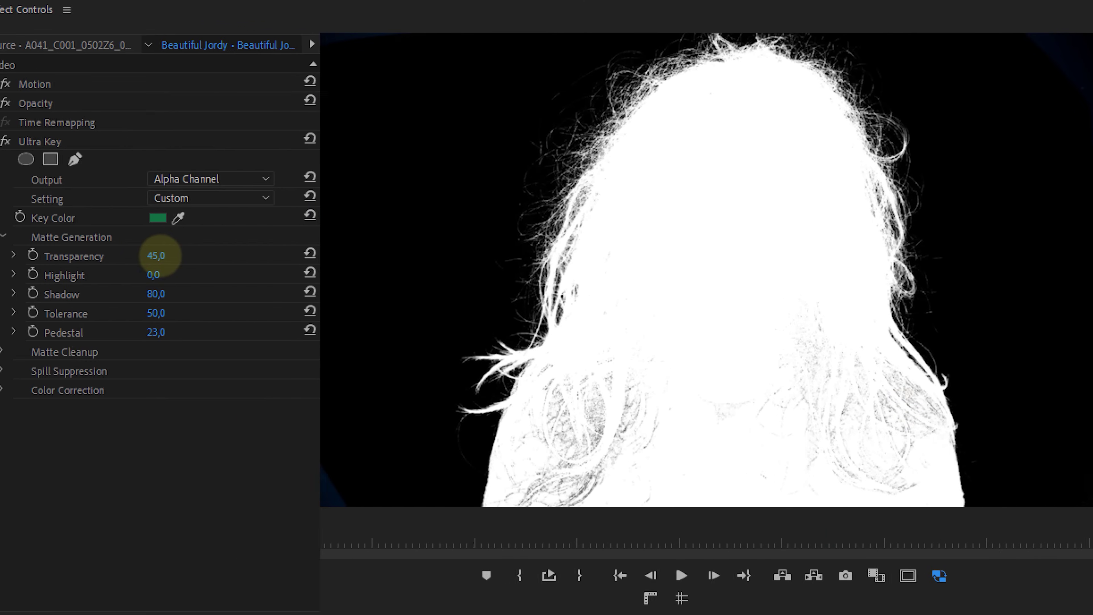
Lower the second clip's Transparency to 27,0 and raise Pedestal to 100,0.
drag(158, 254, 73, 261)
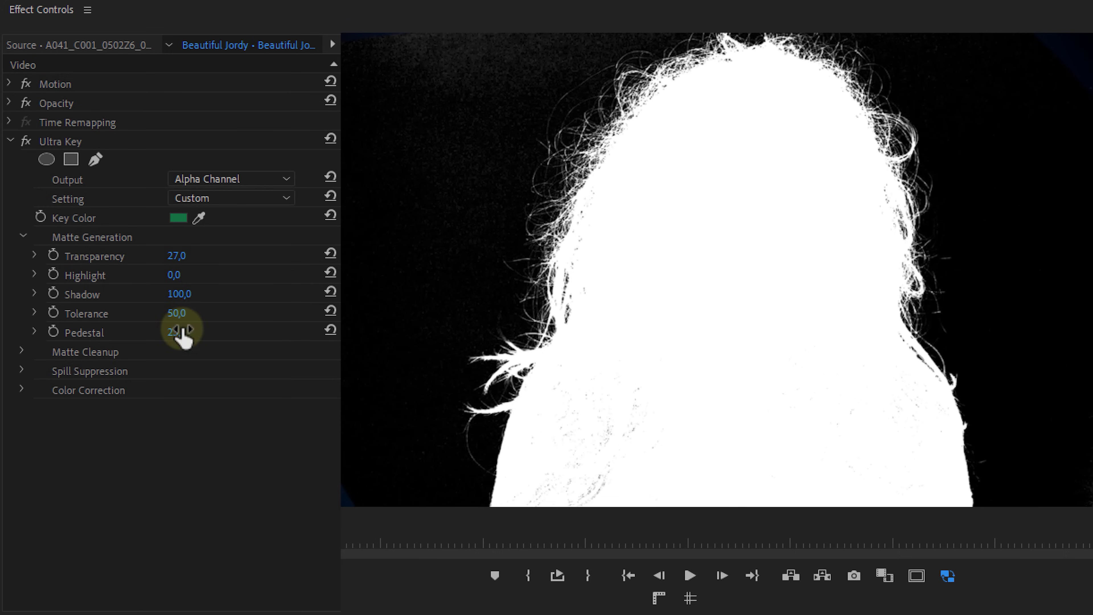
drag(183, 335, 758, 84)
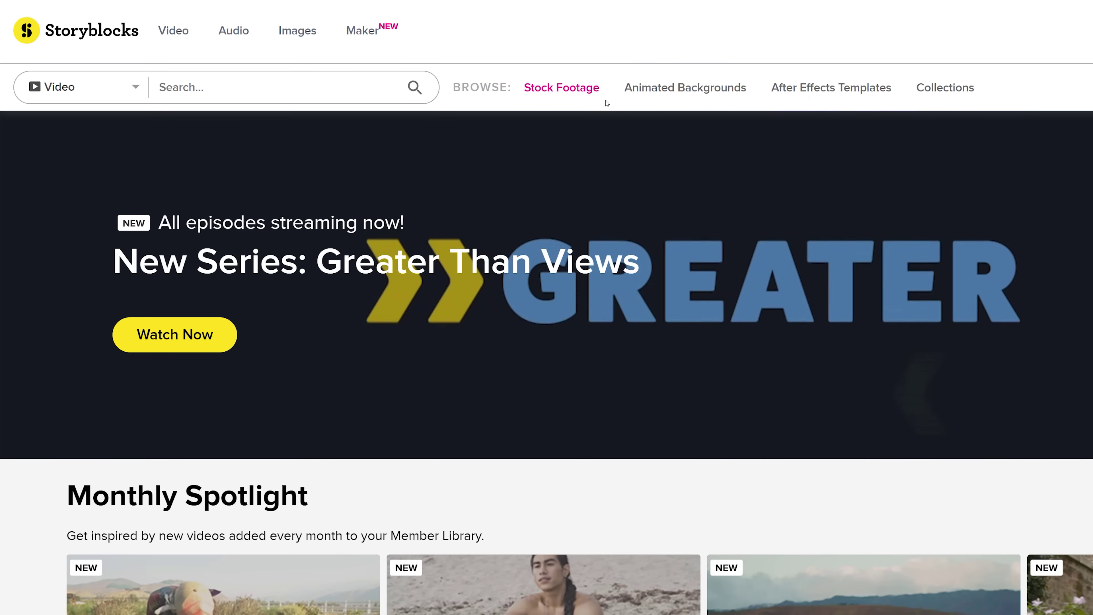
Browse Storyblocks' Stock Footage menu, collections, sound effects and stock image grid.
mouse_move(605, 100)
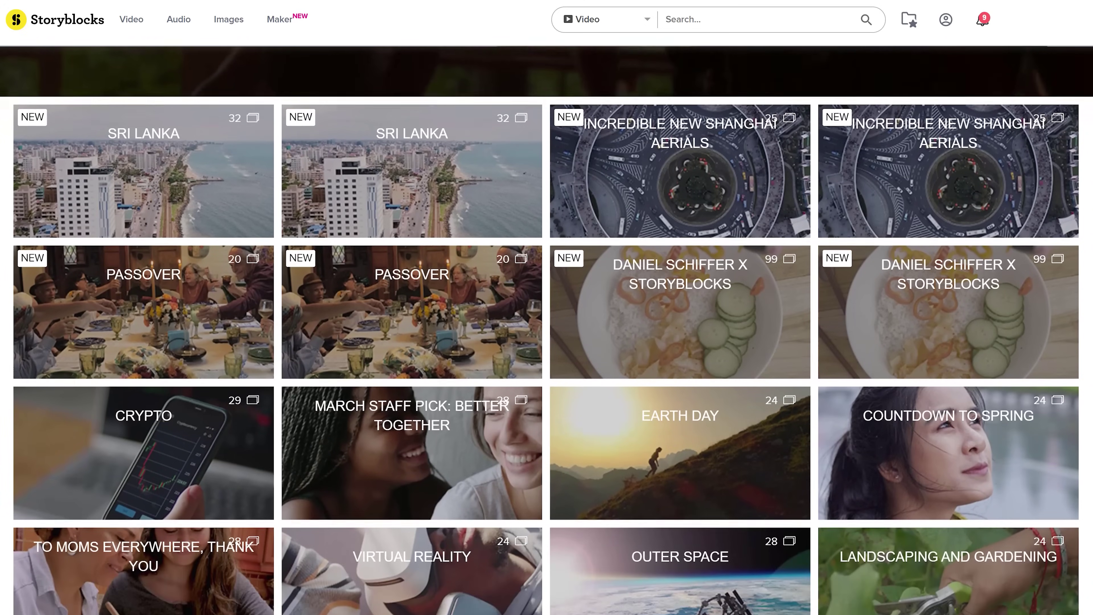
scroll(547, 331, down, 4)
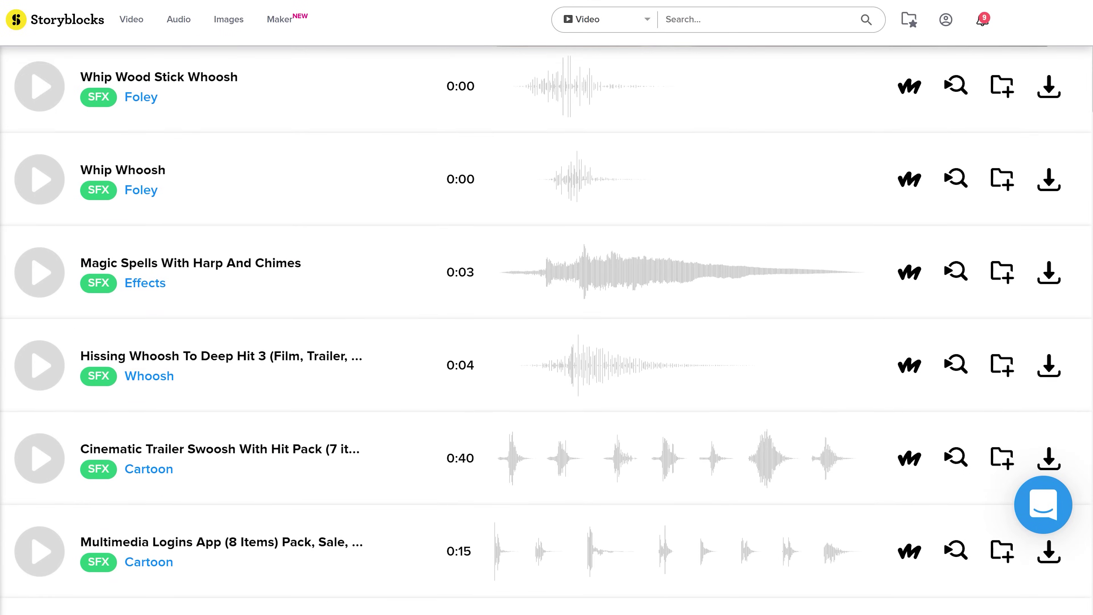
scroll(547, 330, down, 1)
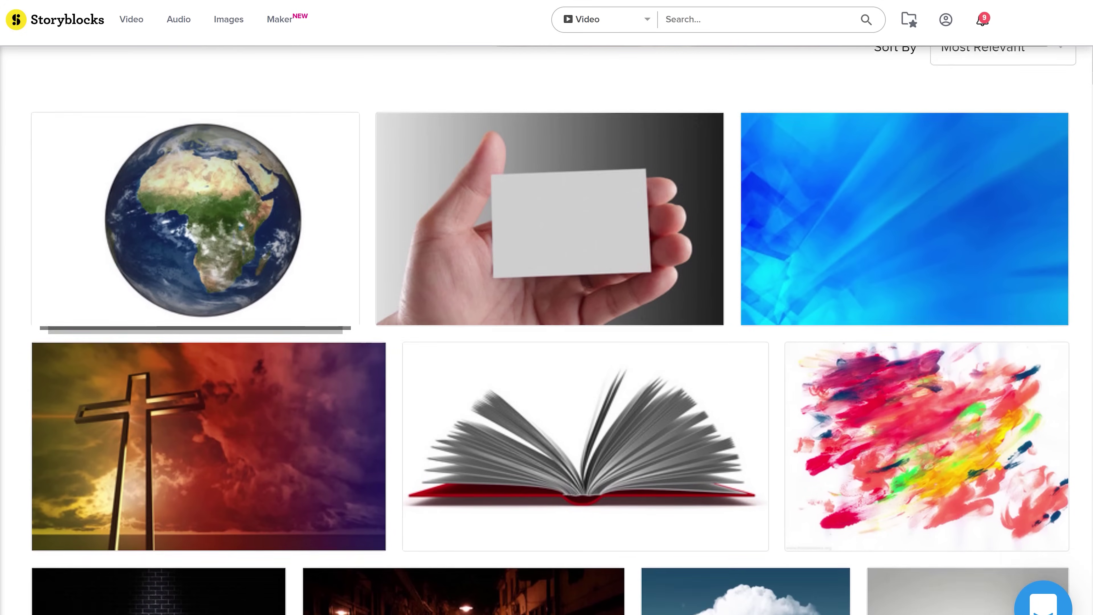
scroll(546, 330, down, 2)
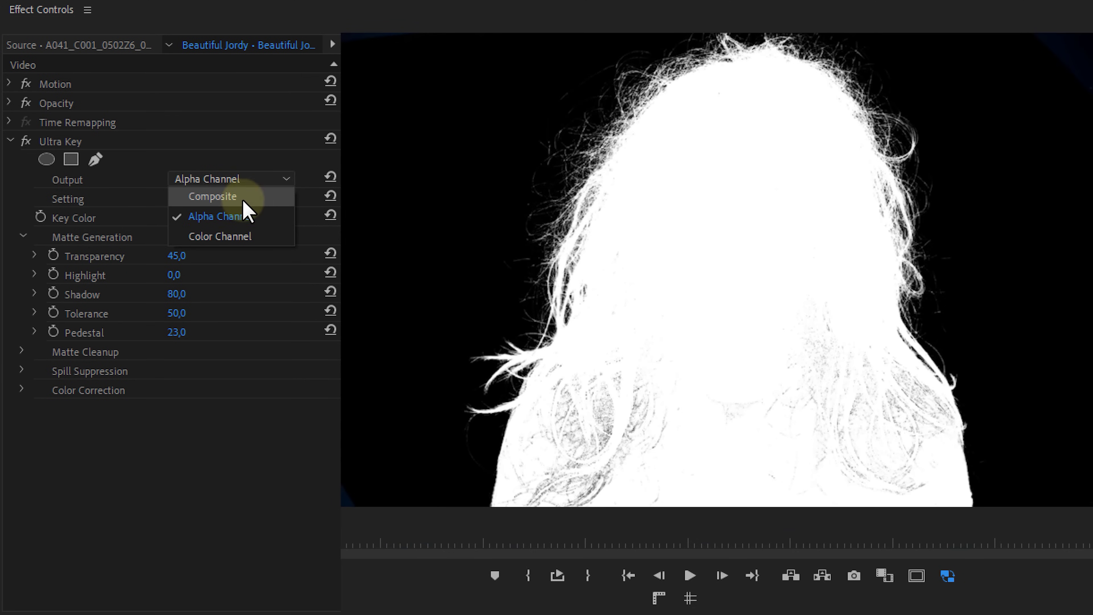
Switch Ultra Key's Output to Composite to show the presenter over the starfield.
click(252, 201)
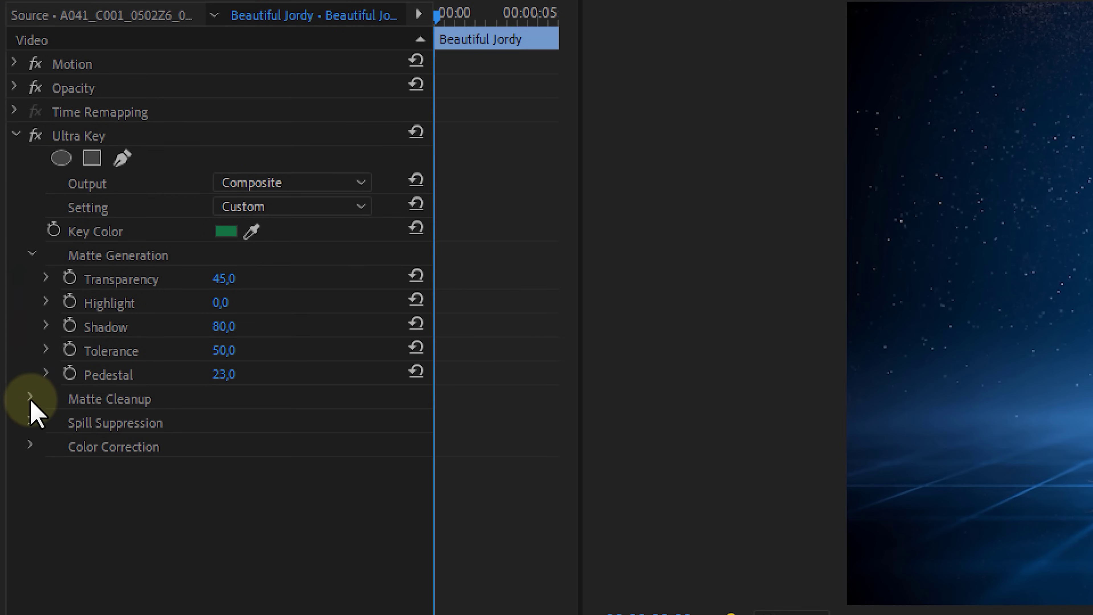
Expand Matte Cleanup, leave Choke at 0,0 and raise Soften to about 23,2.
click(32, 397)
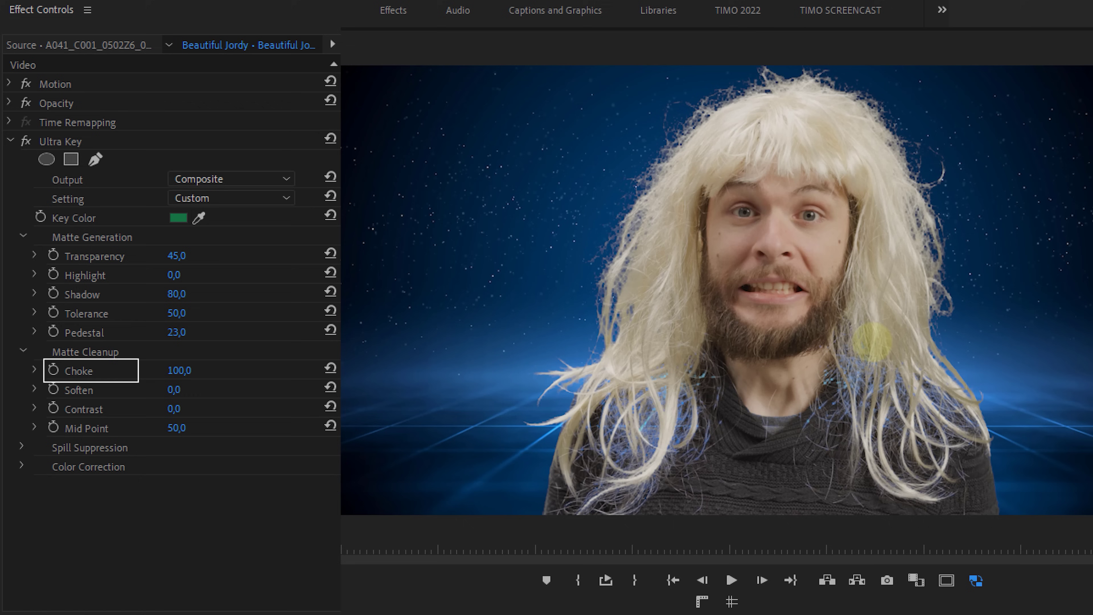
drag(665, 337, 525, 336)
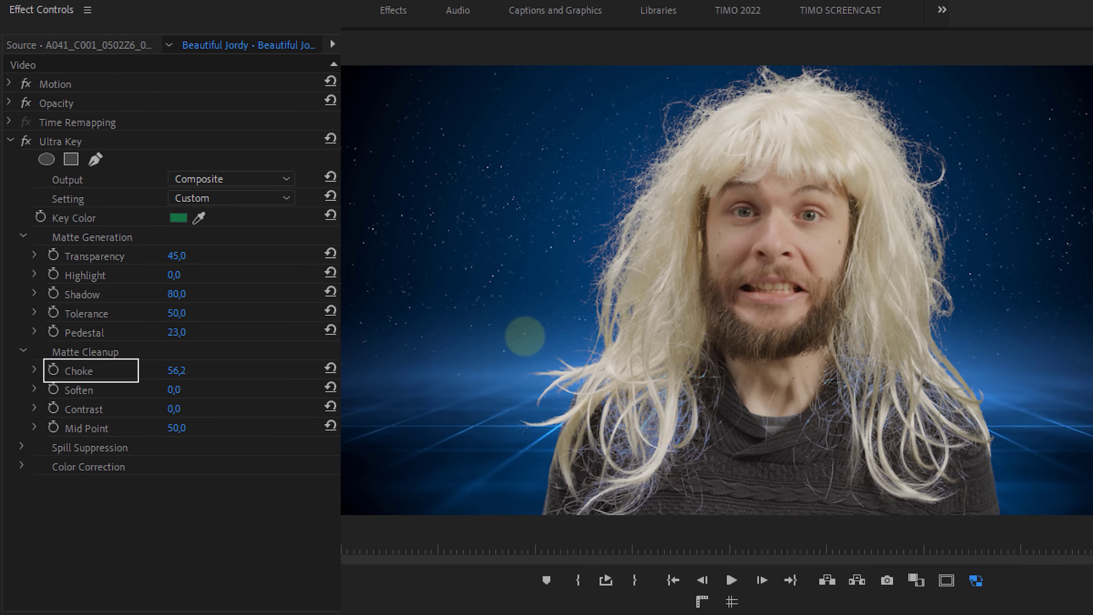
click(329, 368)
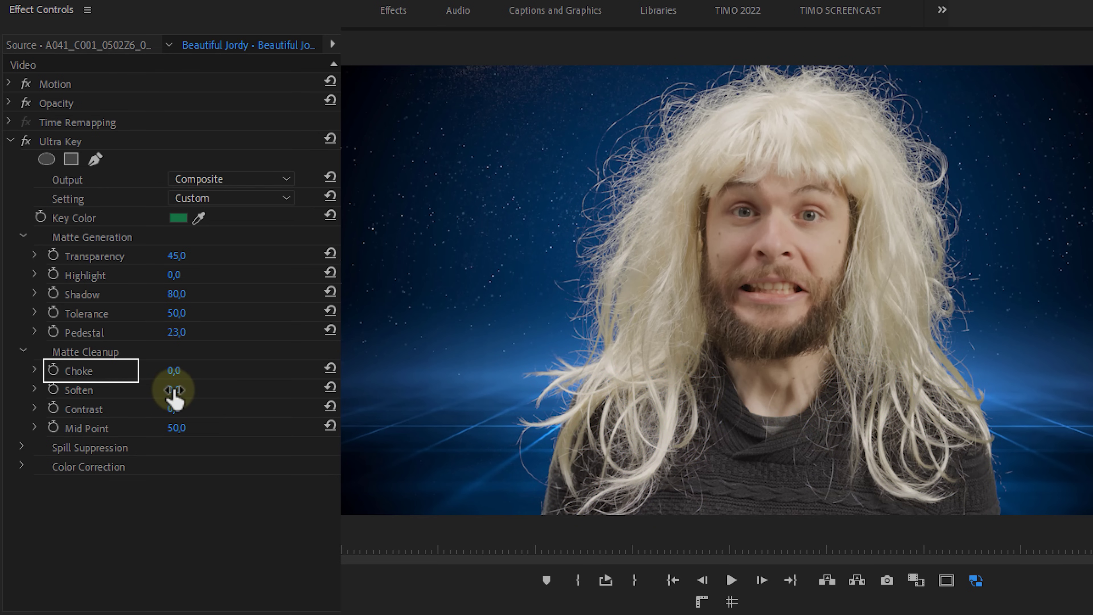
drag(174, 389, 202, 389)
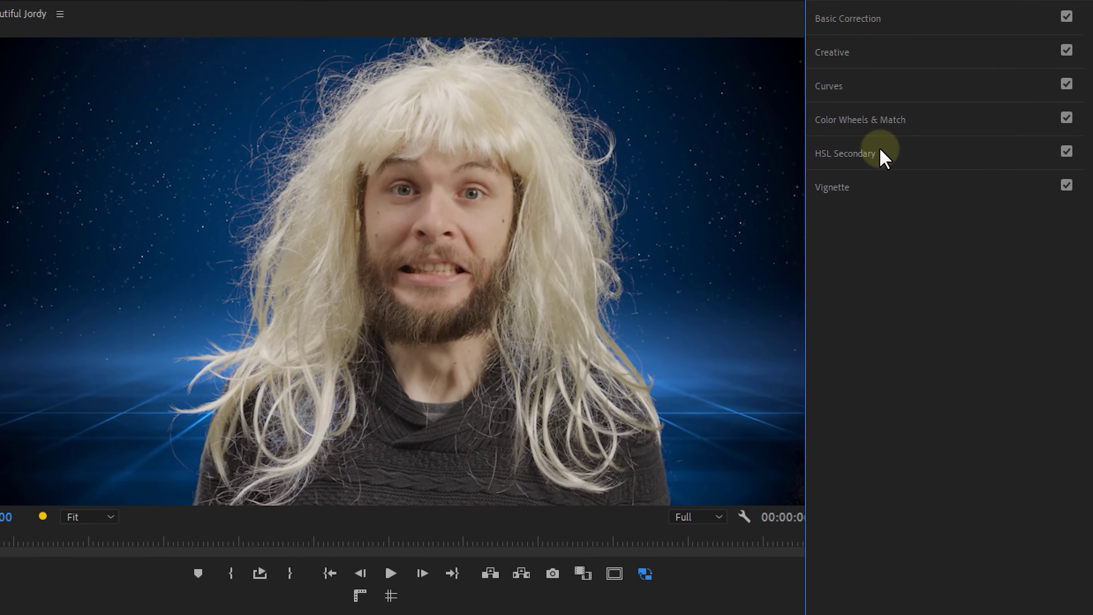
Expand HSL Secondary, target green hues and narrow the hue range.
click(880, 155)
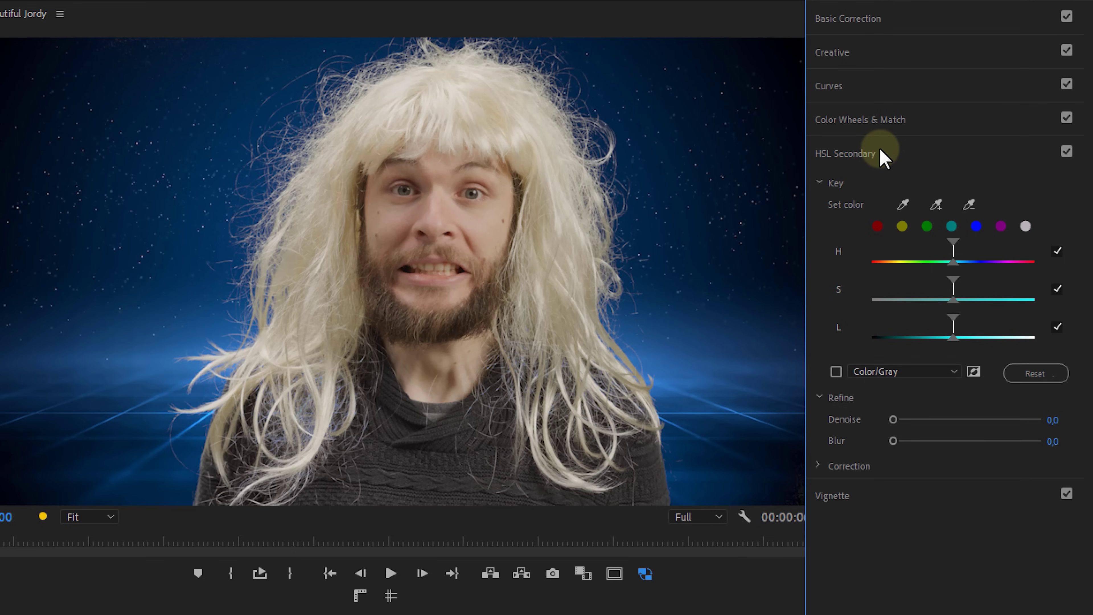
click(928, 227)
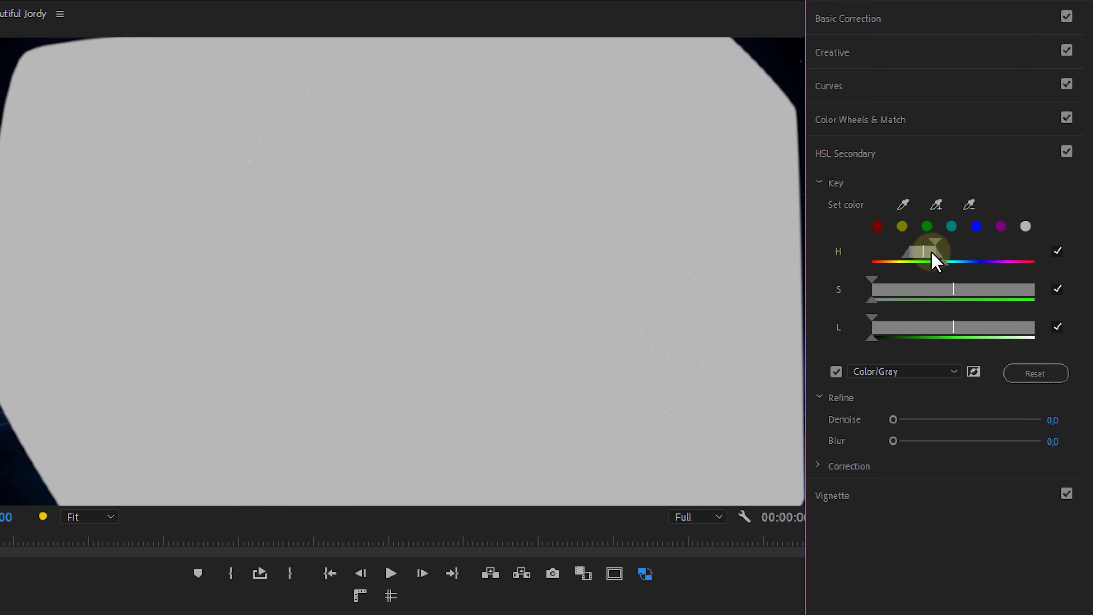
drag(935, 252, 923, 253)
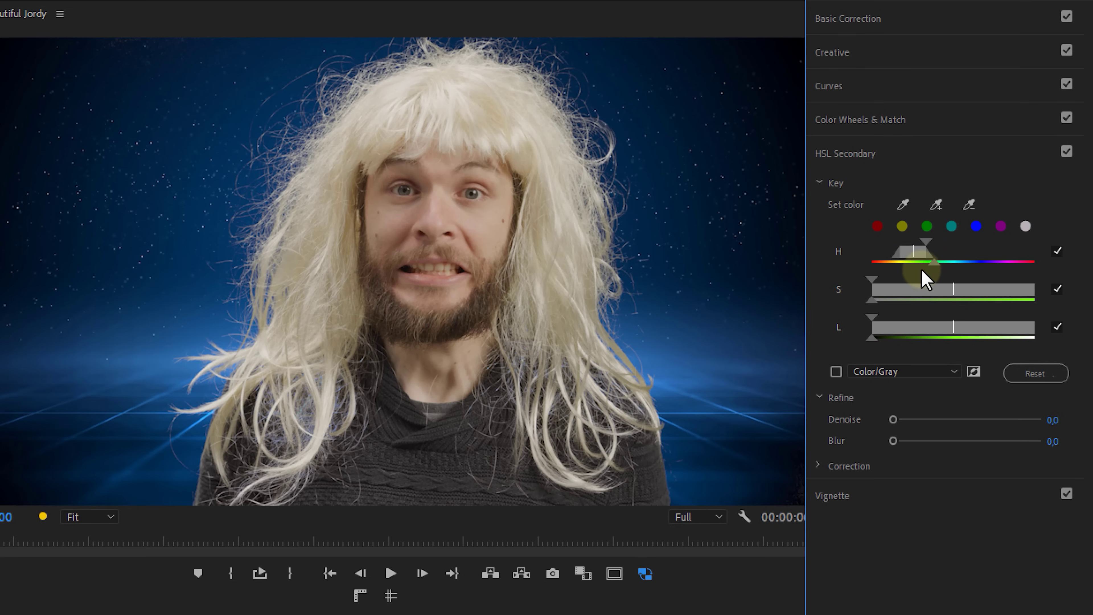
Adjust HSL Secondary's Correction brightness slider and tint the green hues by 29,3.
click(819, 465)
scroll(823, 370, down, 5)
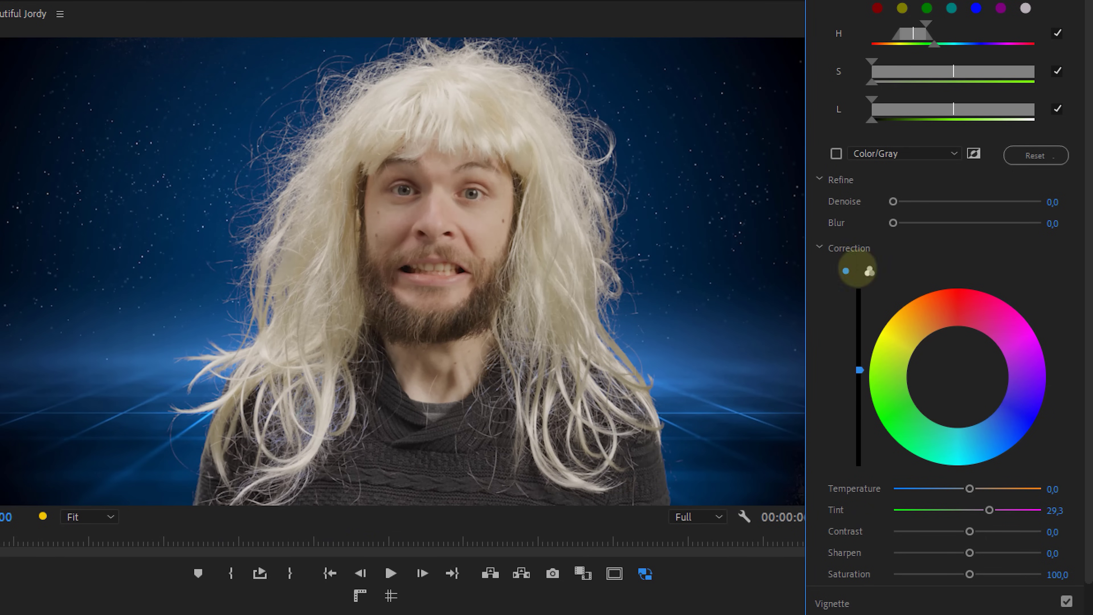
drag(859, 289, 859, 366)
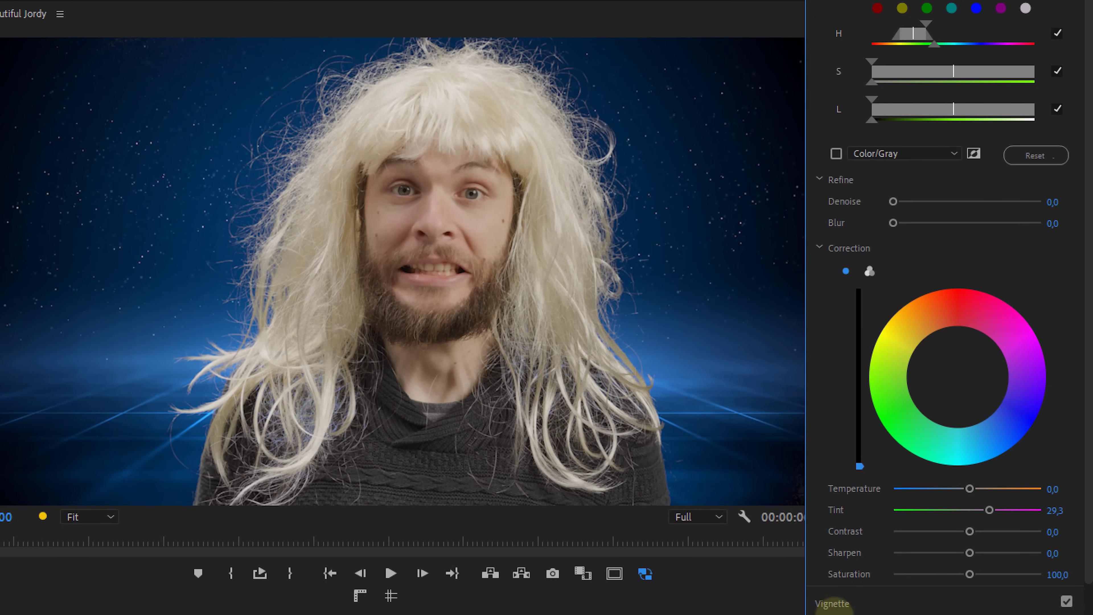
click(856, 350)
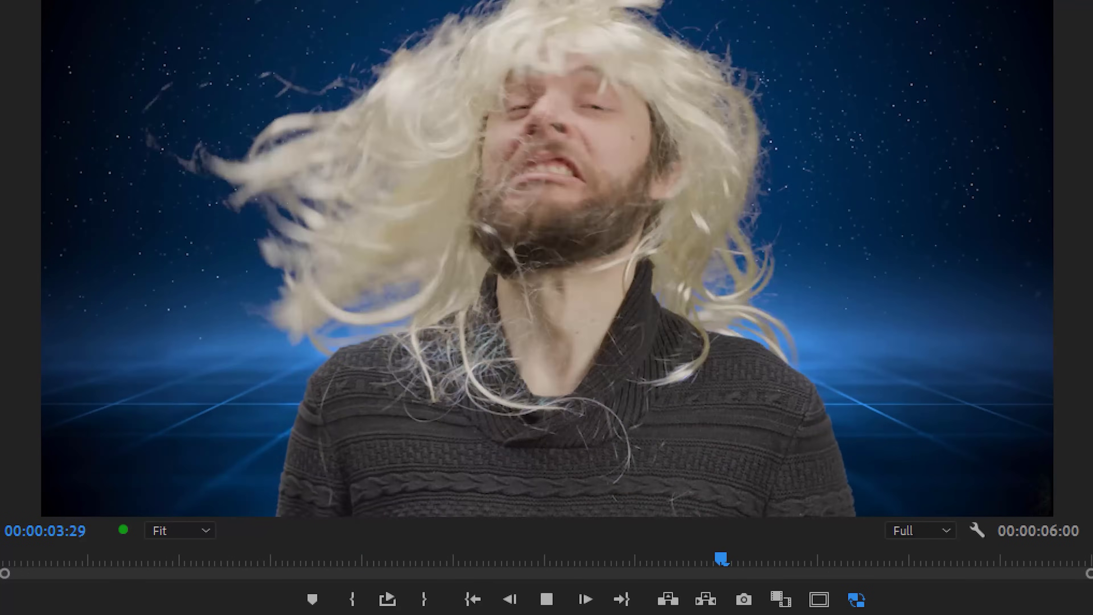
Stop playback of the keyed Beautiful Jordy clip to inspect the key.
click(631, 469)
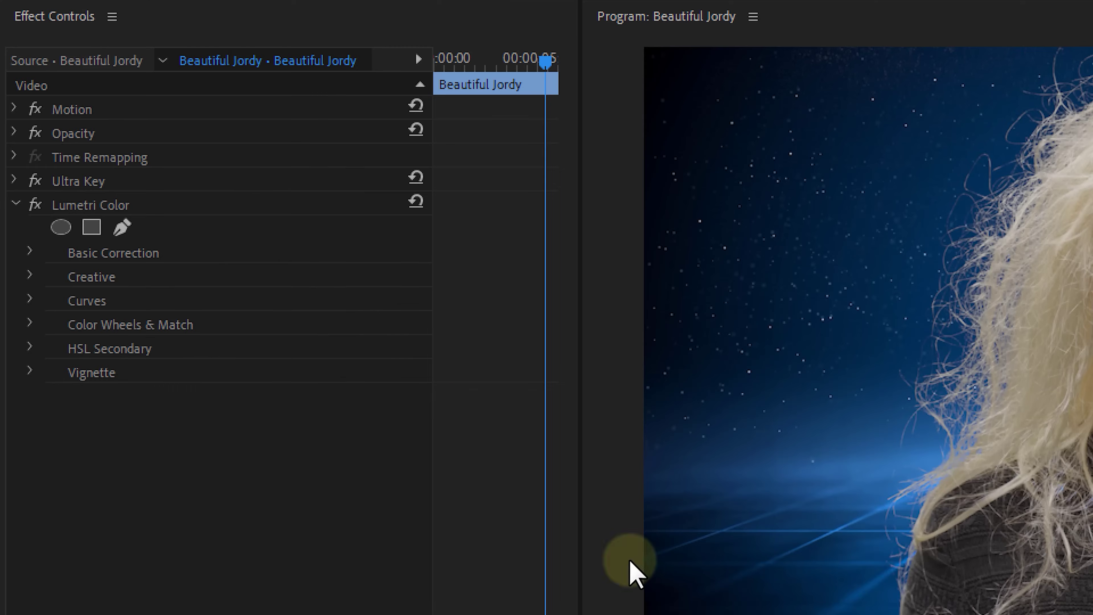
Delete Ultra Key from the duplicate clip, keeping Lumetri Color, and expand its Opacity mask options.
click(108, 182)
key(Delete)
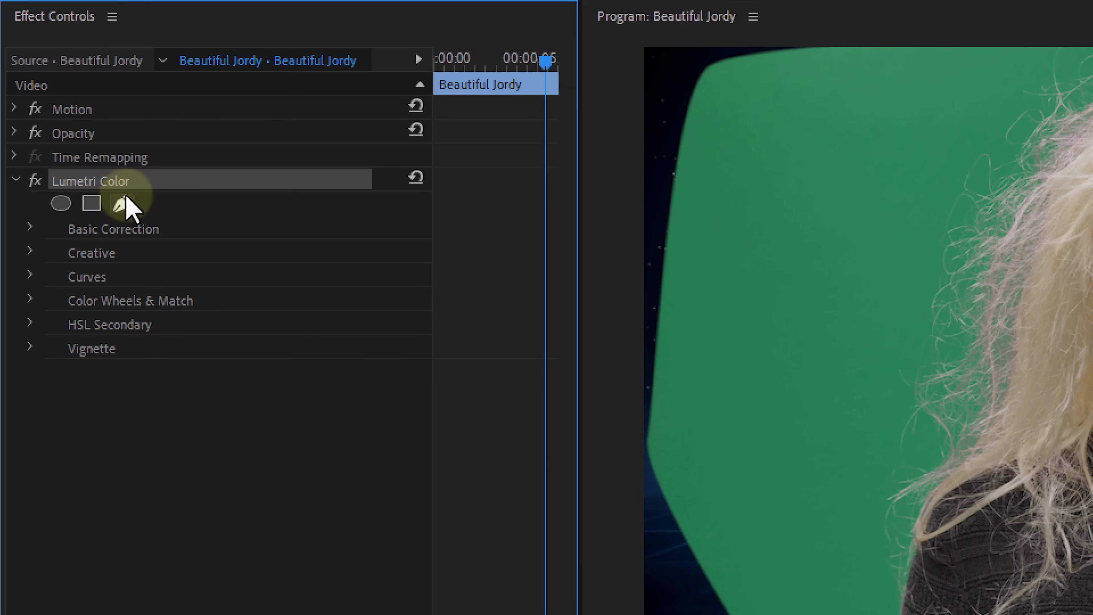
click(37, 131)
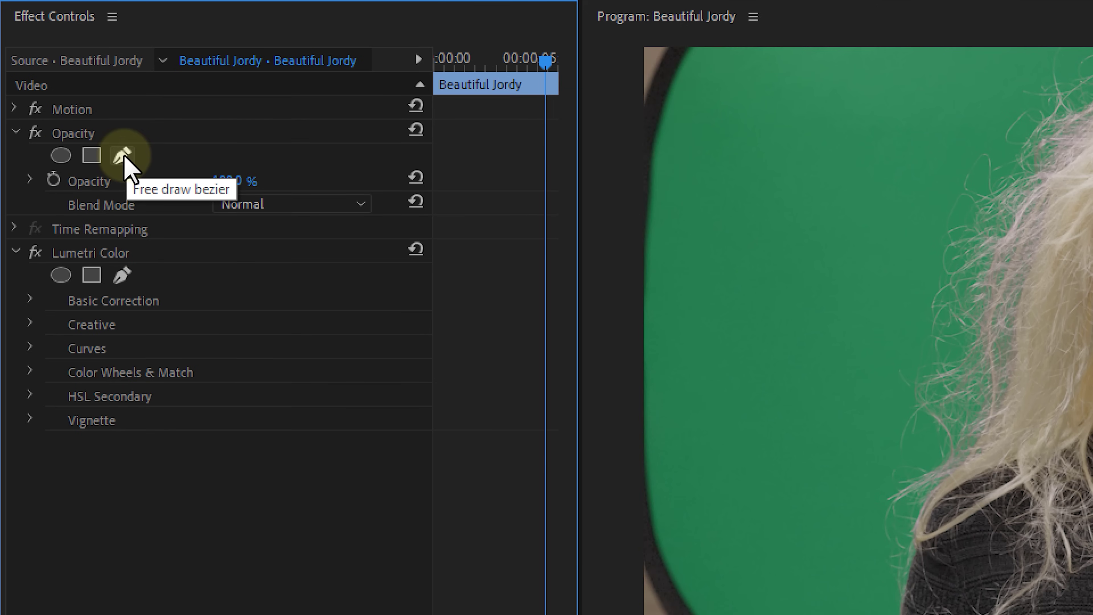